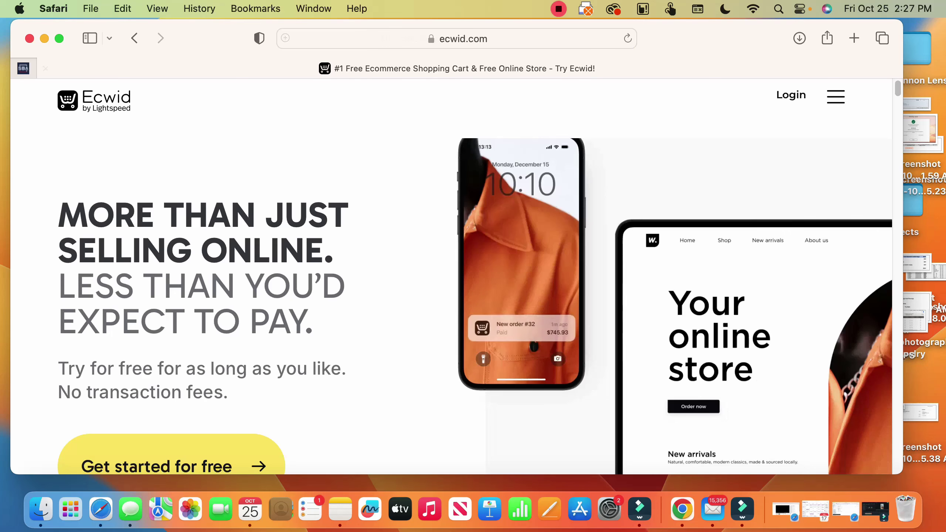
- Log in from ecwid.com to reach the store's control panel dashboard
{"action": "left_click", "coordinate": [791, 95]}
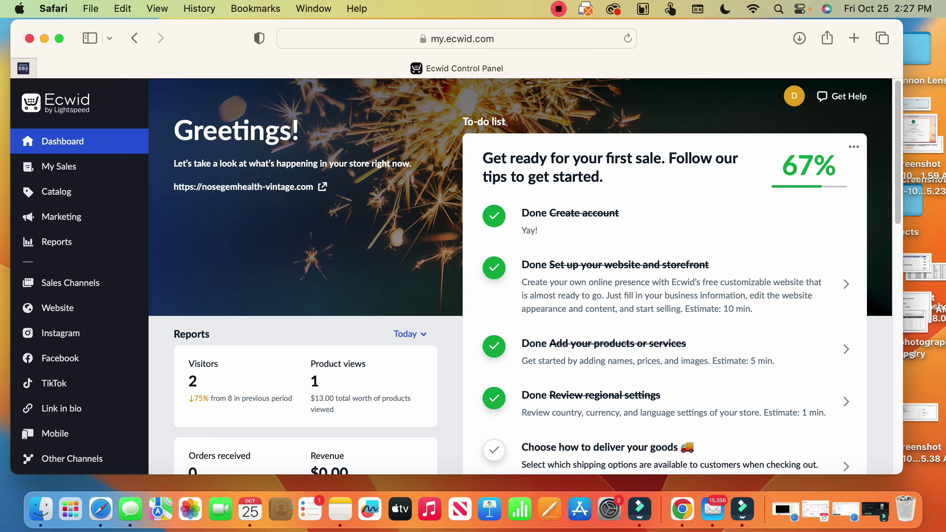
- Switch to the NosegemHealth-Vintage Facebook page and reach Ads Manager through the Menu
{"action": "left_click", "coordinate": [854, 39]}
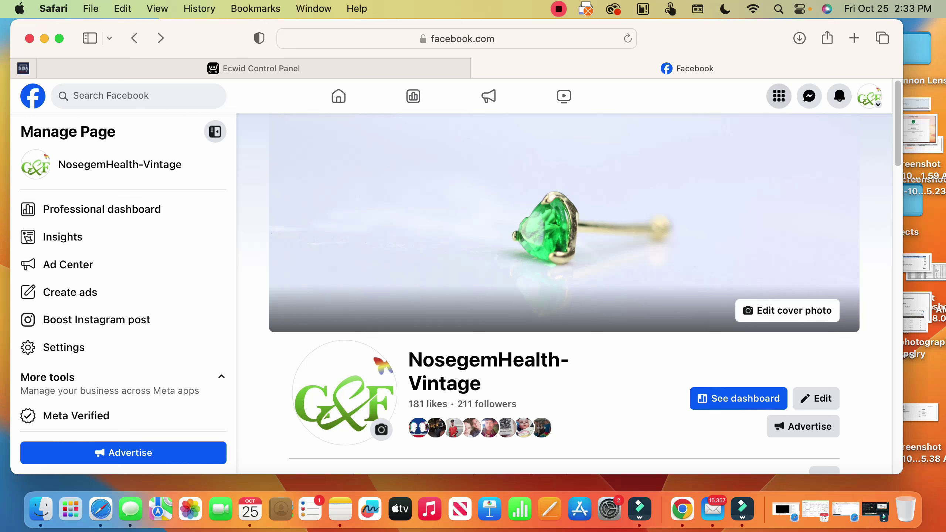
{"action": "left_click", "coordinate": [779, 96]}
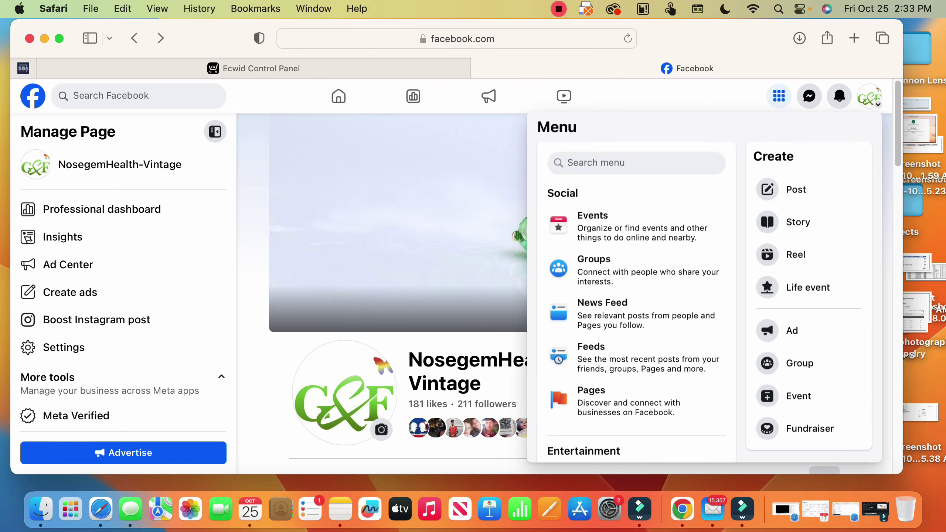
{"action": "scroll", "coordinate": [636, 296], "scroll_direction": "down", "scroll_amount": 3}
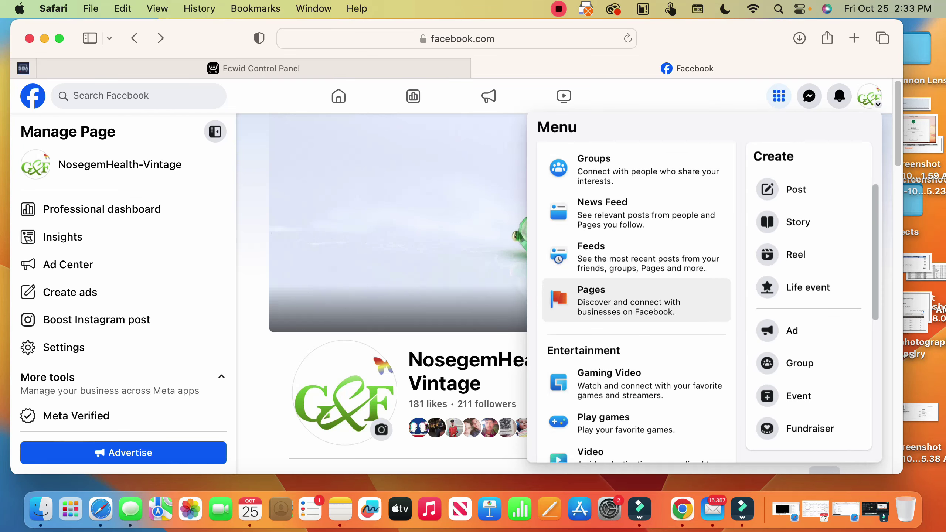
{"action": "scroll", "coordinate": [636, 303], "scroll_direction": "up", "scroll_amount": 2}
{"action": "scroll", "coordinate": [636, 303], "scroll_direction": "down", "scroll_amount": 4}
{"action": "scroll", "coordinate": [636, 303], "scroll_direction": "down", "scroll_amount": 2}
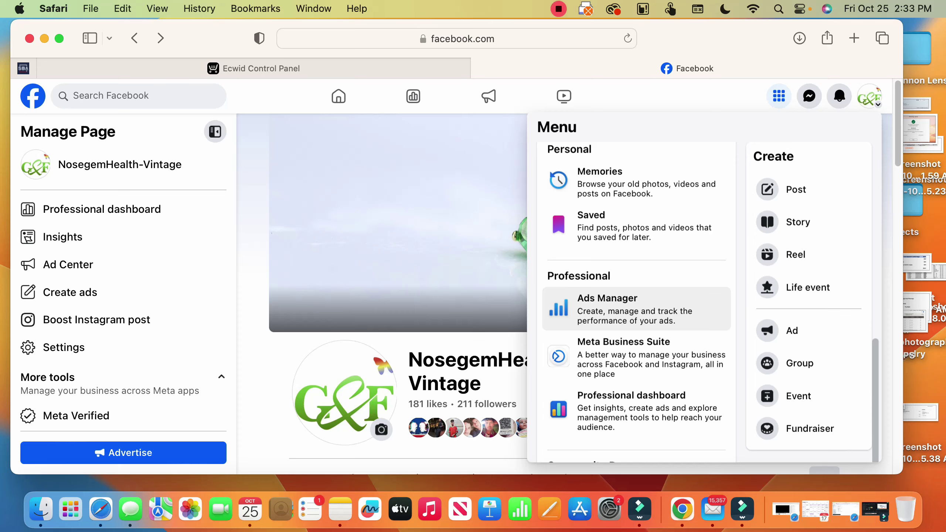
{"action": "left_click", "coordinate": [621, 308]}
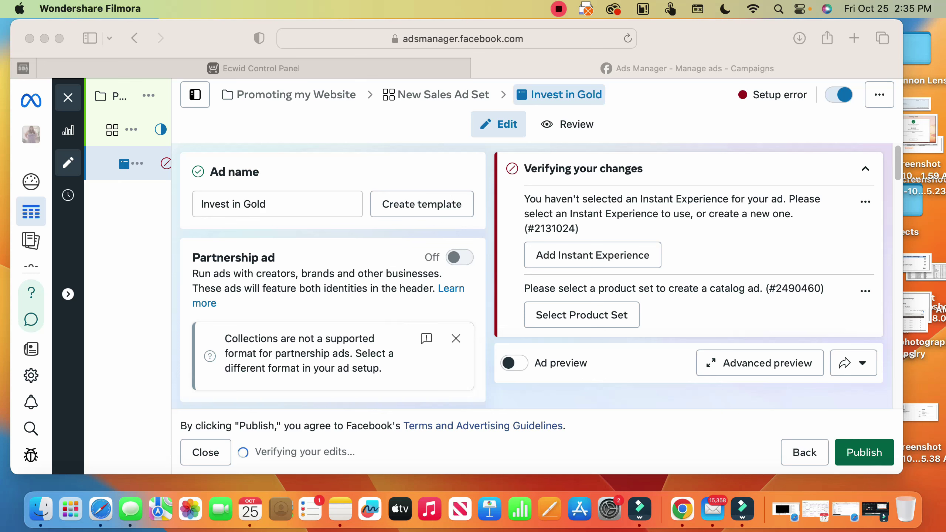
{"action": "scroll", "coordinate": [333, 274], "scroll_direction": "down", "scroll_amount": 1}
{"action": "scroll", "coordinate": [333, 296], "scroll_direction": "down", "scroll_amount": 3}
{"action": "scroll", "coordinate": [333, 296], "scroll_direction": "down", "scroll_amount": 3}
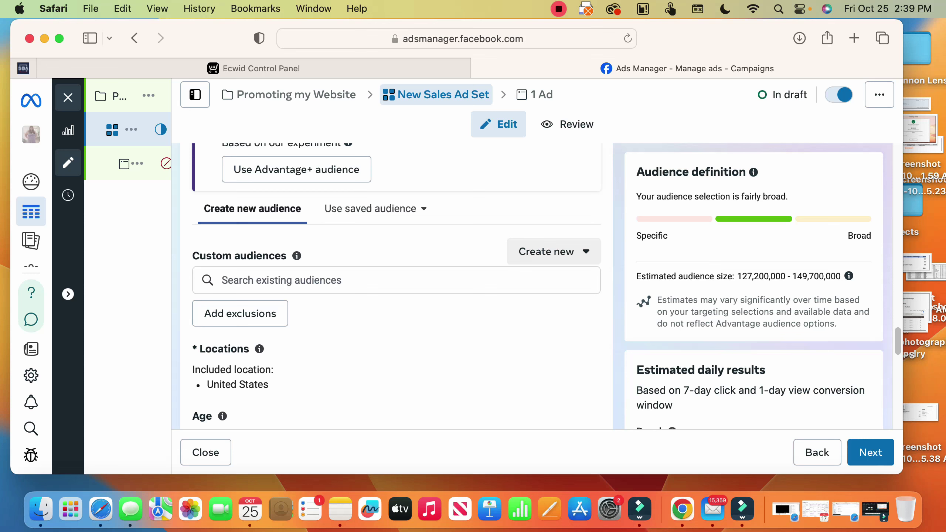
- Look at the Create new audience options, then dismiss them
{"action": "left_click", "coordinate": [554, 252]}
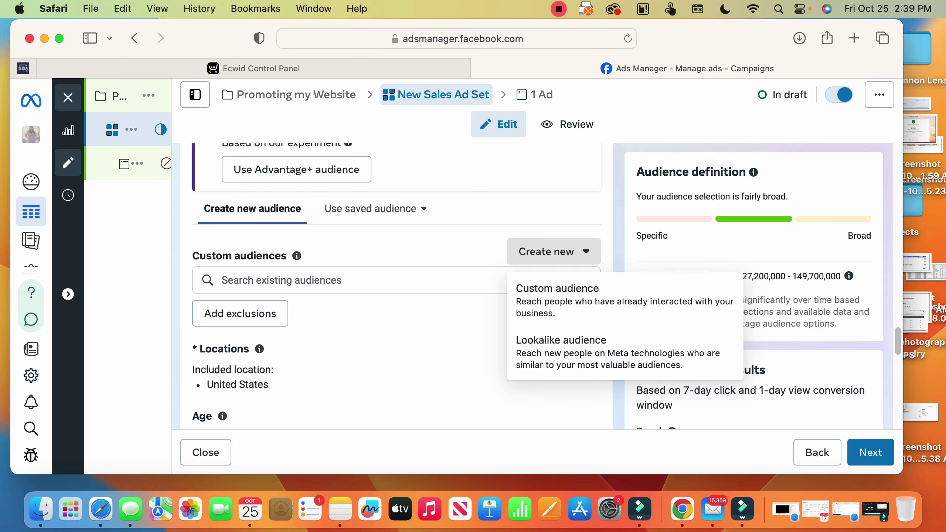
{"action": "key", "text": "Escape"}
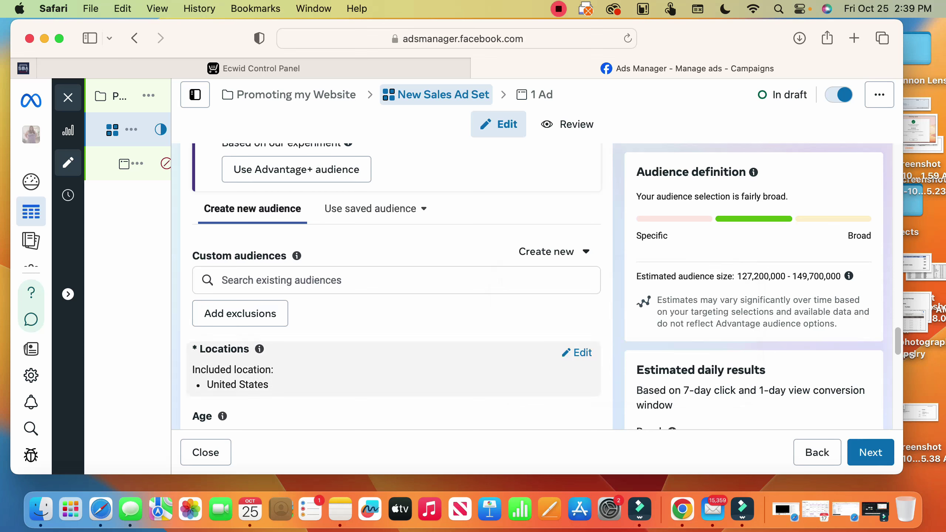
{"action": "scroll", "coordinate": [394, 287], "scroll_direction": "down", "scroll_amount": 1}
{"action": "scroll", "coordinate": [394, 295], "scroll_direction": "down", "scroll_amount": 1}
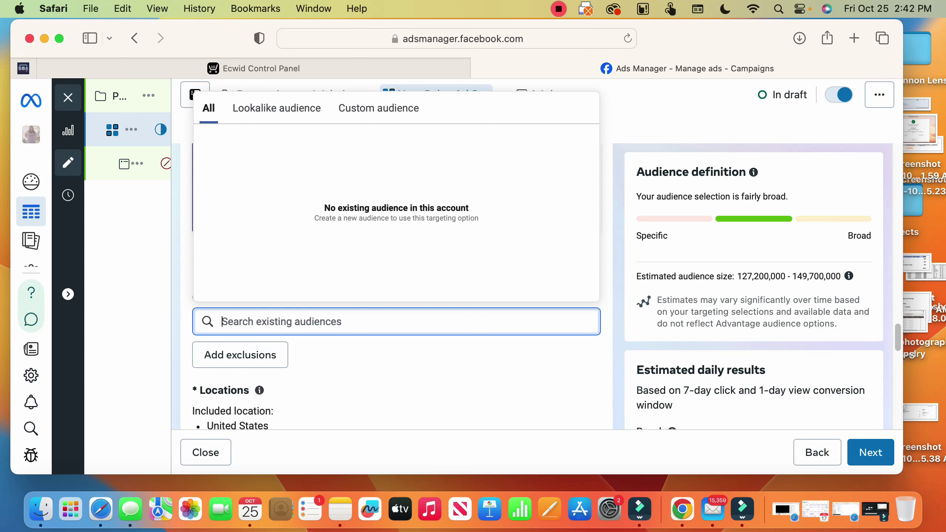
{"action": "type", "text": "online shop"}
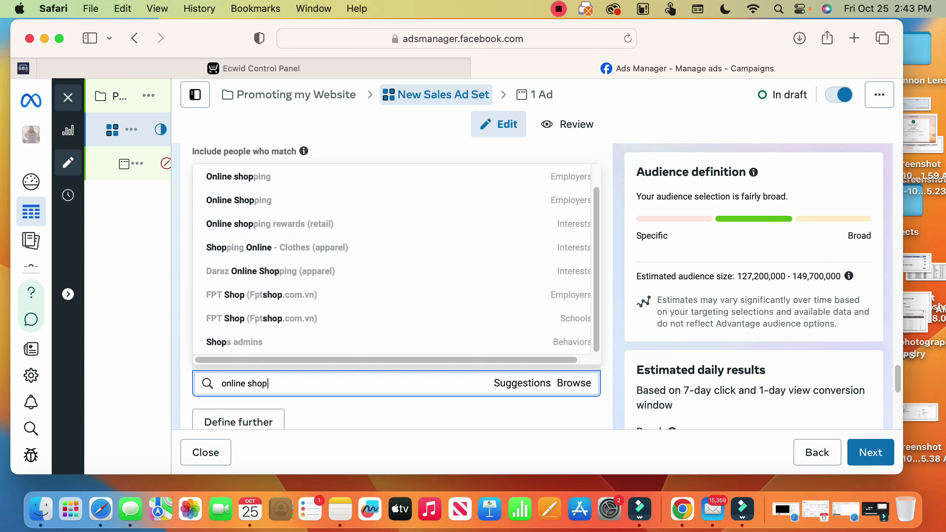
- Compare the 'online shop' suggestions and add the chosen shopping interest to detailed targeting
{"action": "key", "text": "Up"}
{"action": "key", "text": "Up"}
{"action": "key", "text": "Up"}
{"action": "key", "text": "Up"}
{"action": "key", "text": "Up"}
{"action": "key", "text": "Up"}
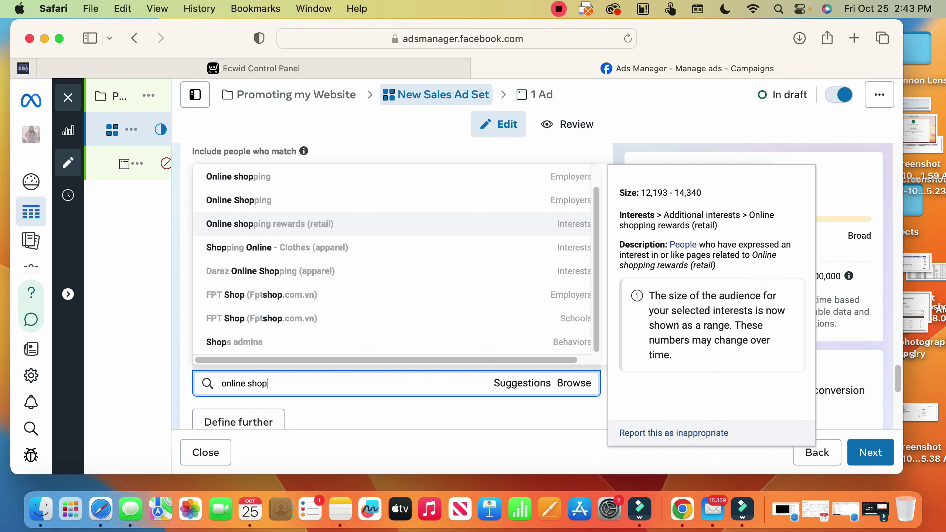
{"action": "key", "text": "Up"}
{"action": "key", "text": "Up"}
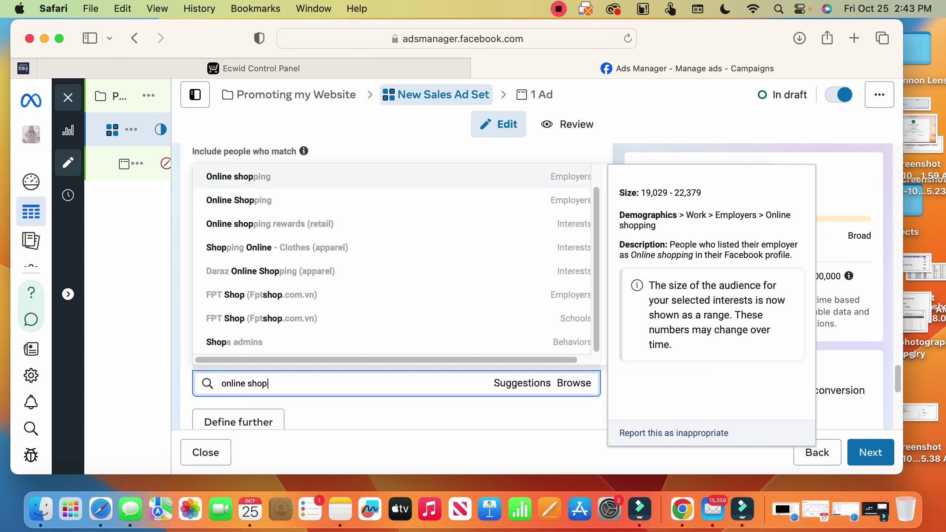
{"action": "key", "text": "Down"}
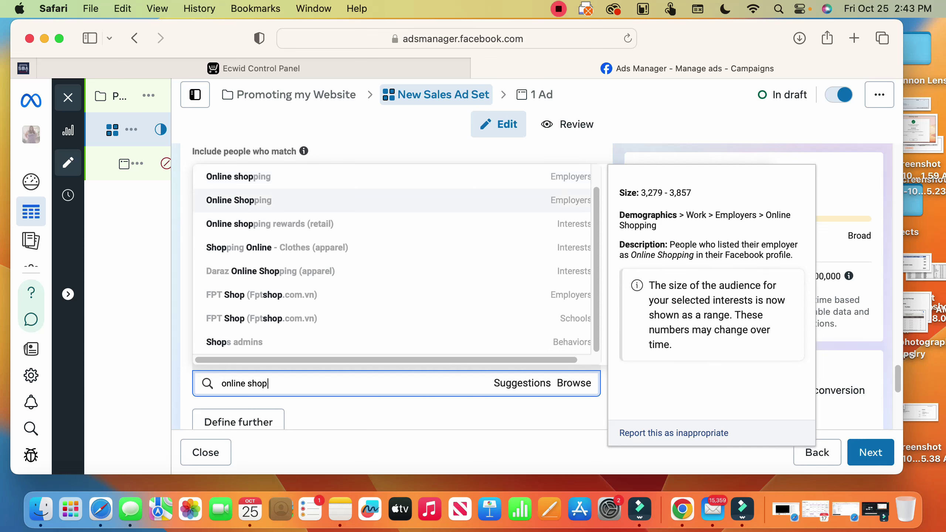
{"action": "key", "text": "Down"}
{"action": "key", "text": "Down"}
{"action": "key", "text": "Up"}
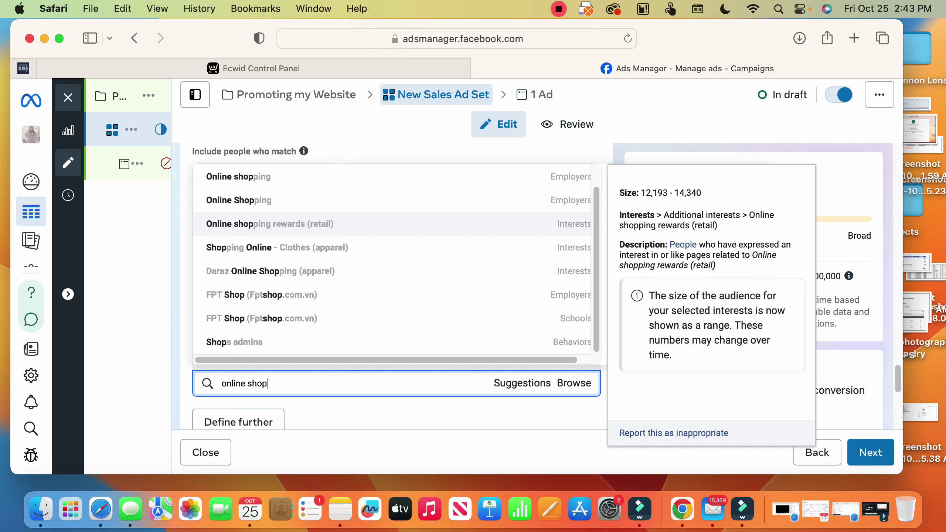
{"action": "key", "text": "Return"}
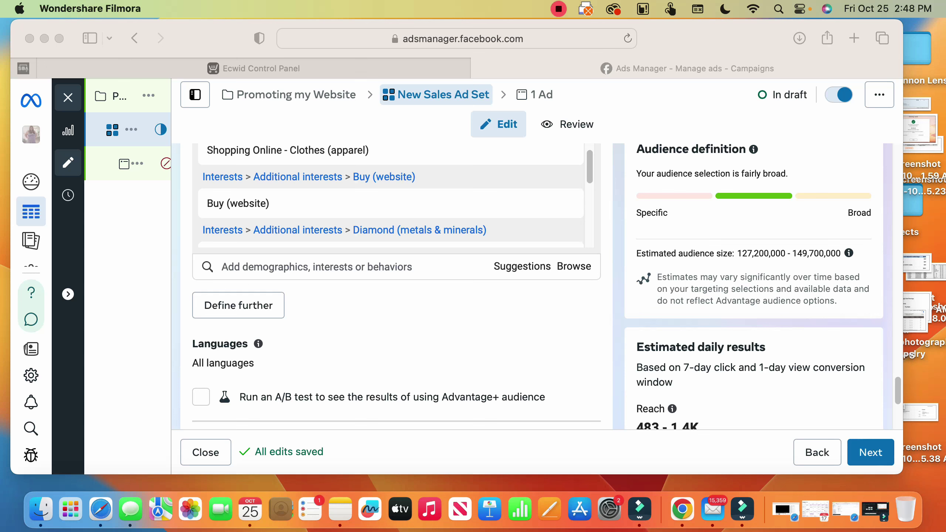
- Under Demographics > Financial > Income, tick the top 5%, 10%-25% and 25%-50% brackets
{"action": "left_click", "coordinate": [317, 267]}
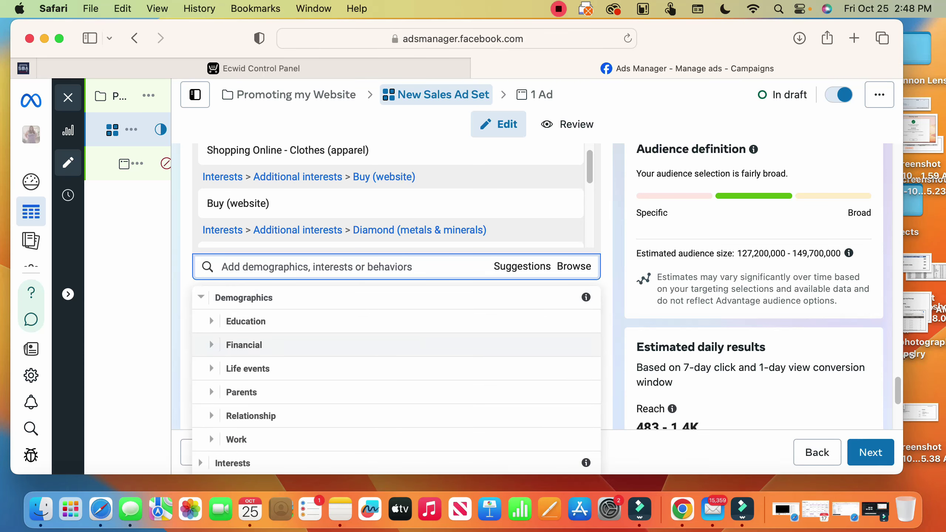
{"action": "left_click", "coordinate": [244, 345]}
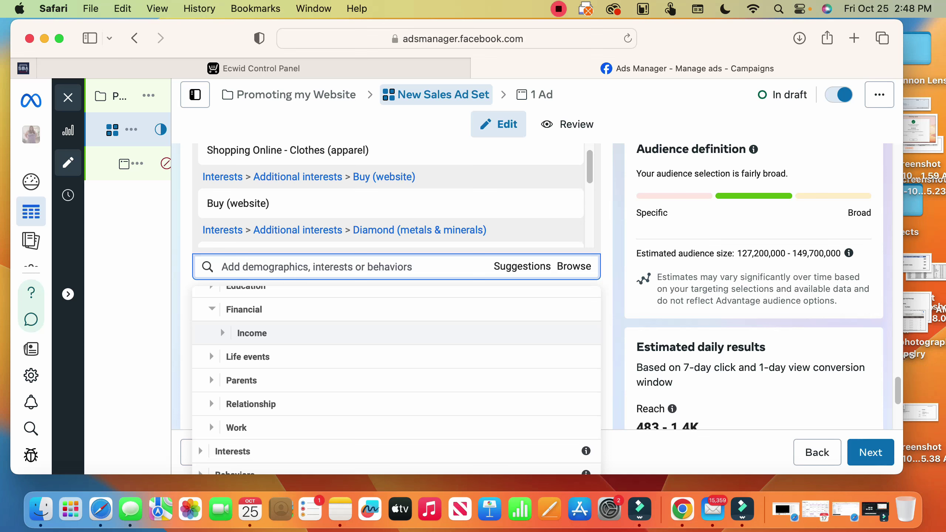
{"action": "left_click", "coordinate": [252, 333]}
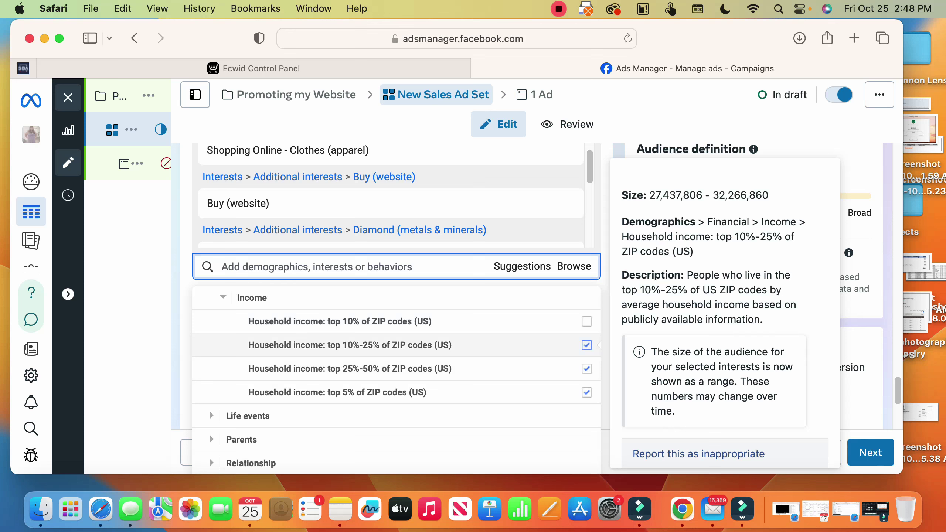
{"action": "mouse_move", "coordinate": [350, 368]}
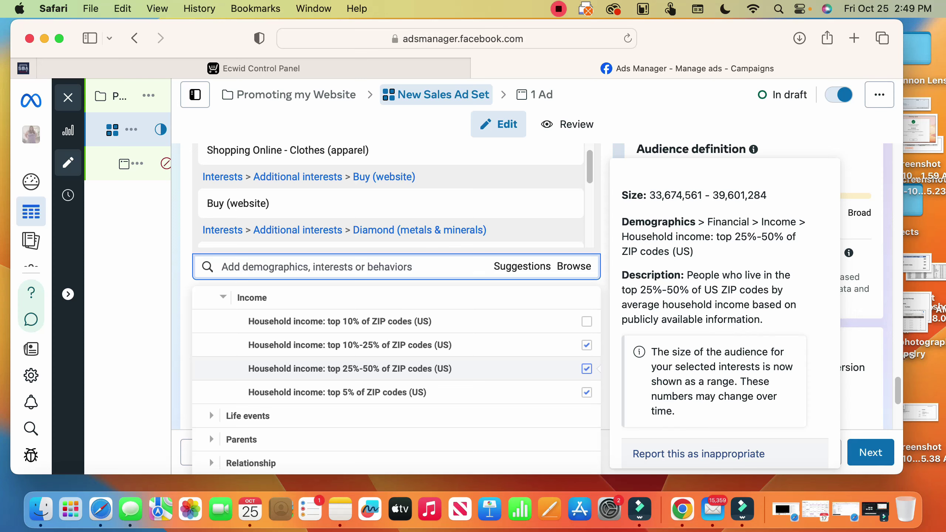
{"action": "scroll", "coordinate": [396, 333], "scroll_direction": "down", "scroll_amount": 5}
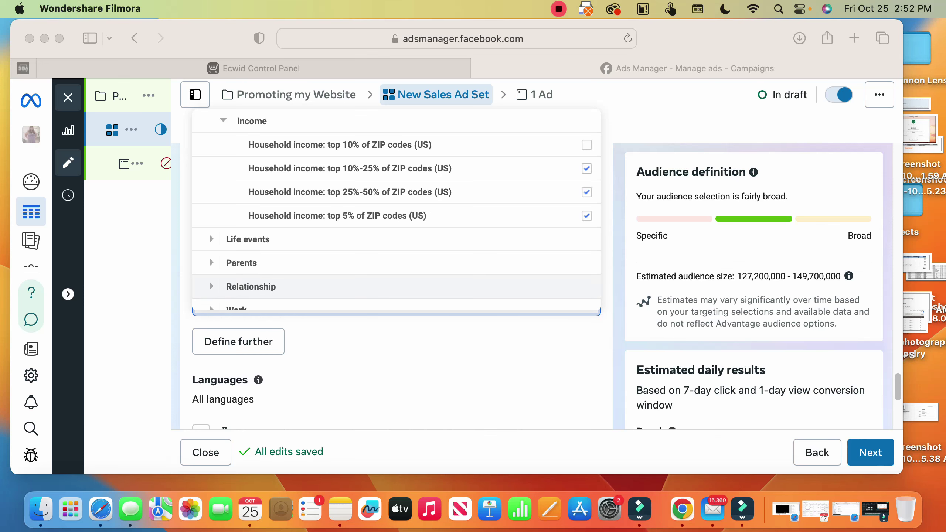
{"action": "scroll", "coordinate": [396, 355], "scroll_direction": "down", "scroll_amount": 2}
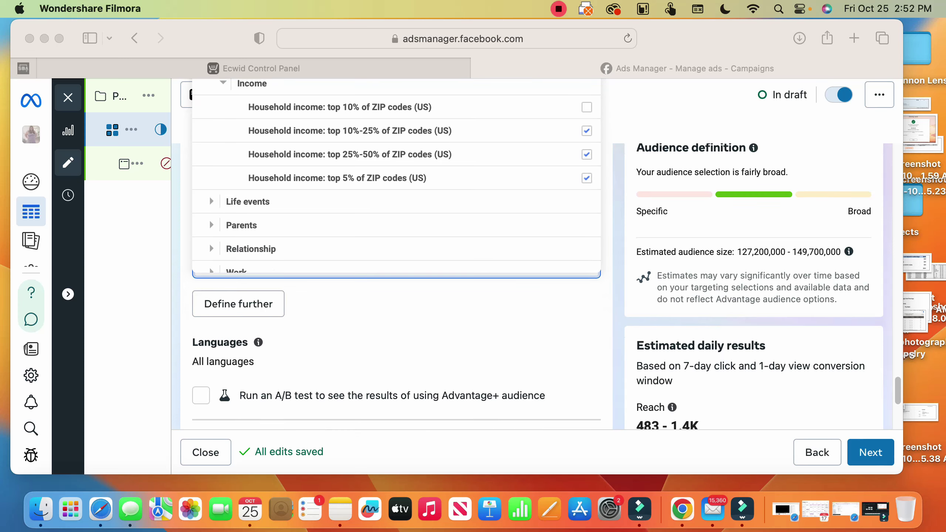
{"action": "scroll", "coordinate": [396, 340], "scroll_direction": "down", "scroll_amount": 1}
{"action": "scroll", "coordinate": [396, 340], "scroll_direction": "down", "scroll_amount": 1}
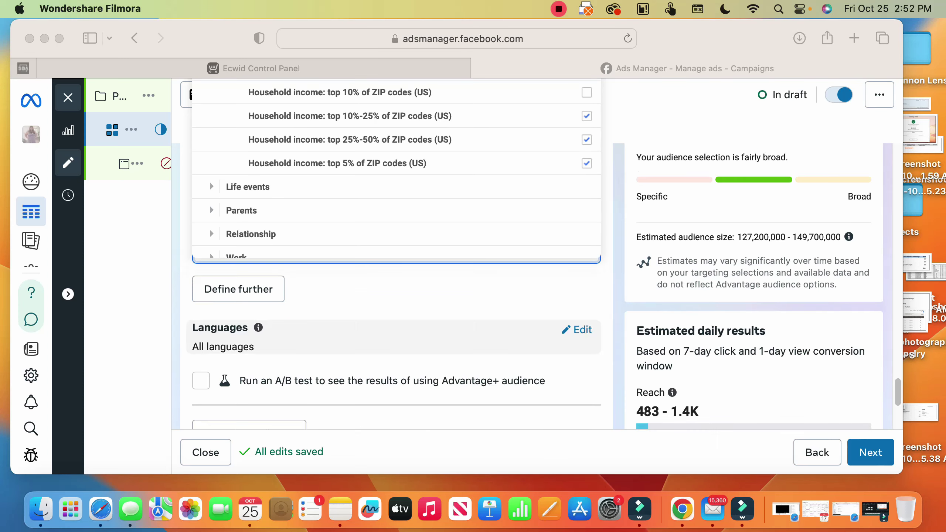
{"action": "scroll", "coordinate": [397, 325], "scroll_direction": "up", "scroll_amount": 3}
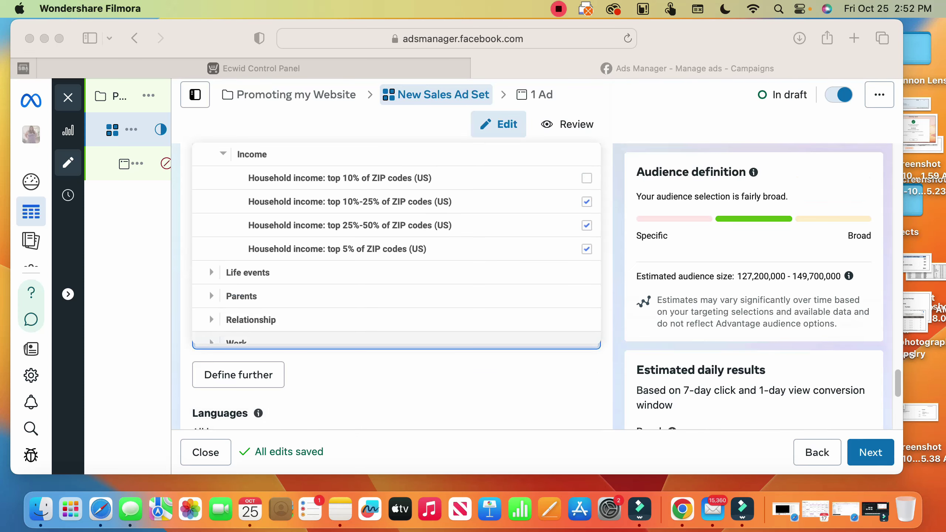
{"action": "scroll", "coordinate": [397, 319], "scroll_direction": "down", "scroll_amount": 1}
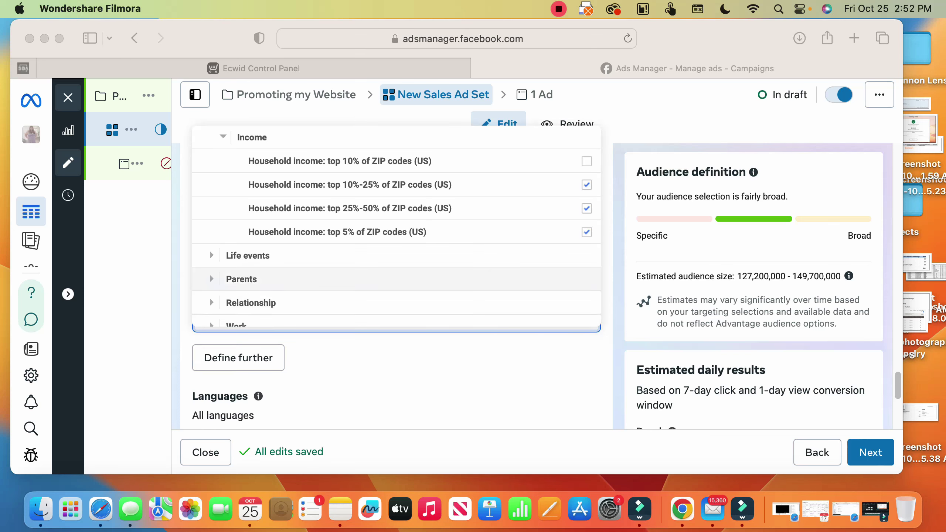
{"action": "left_click", "coordinate": [209, 250]}
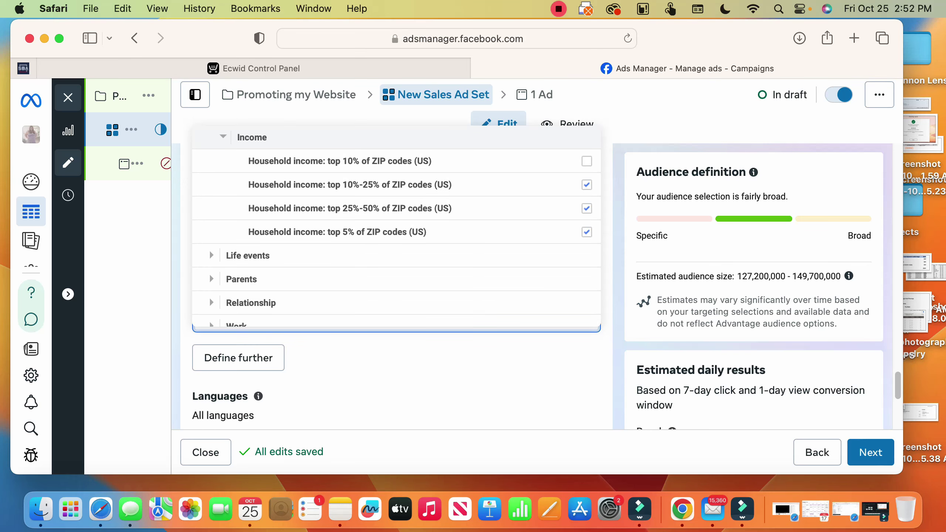
{"action": "left_click", "coordinate": [222, 137]}
- From the 'body piercer' suggestions, add the Job titles version of Tattoo Artist/Body Piercer
{"action": "key", "text": "Escape"}
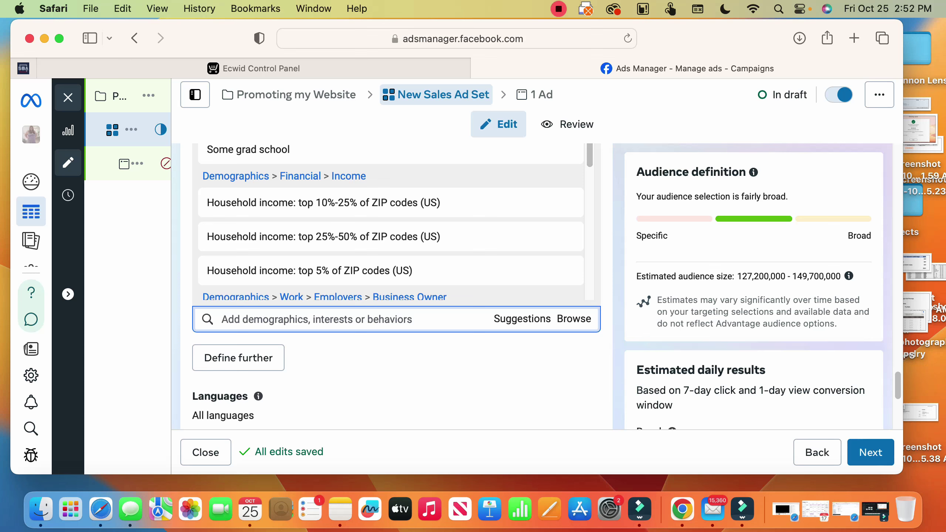
{"action": "type", "text": "body piercx"}
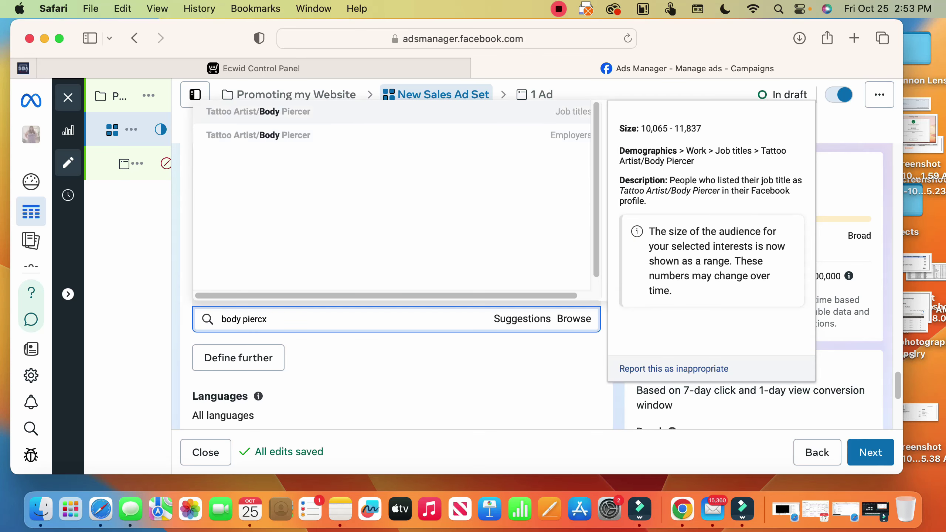
{"action": "key", "text": "Down"}
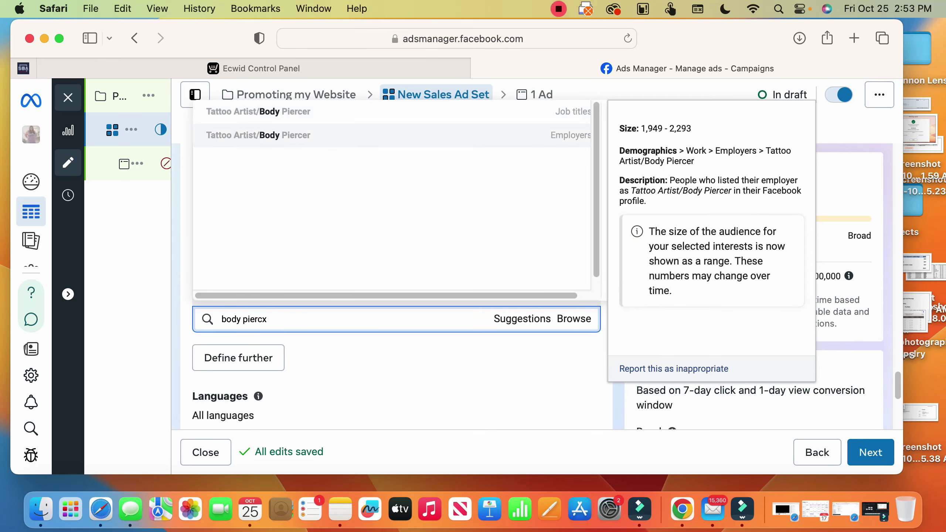
{"action": "key", "text": "Up"}
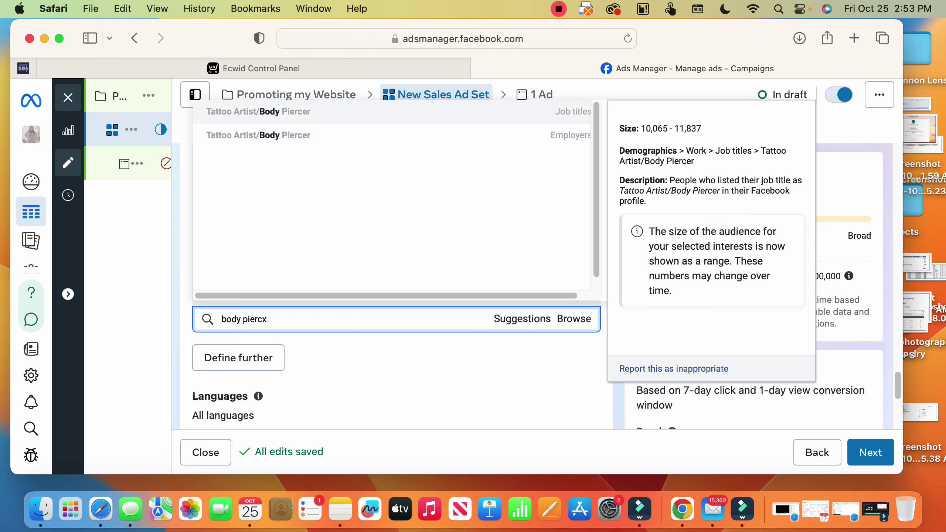
{"action": "key", "text": "Down"}
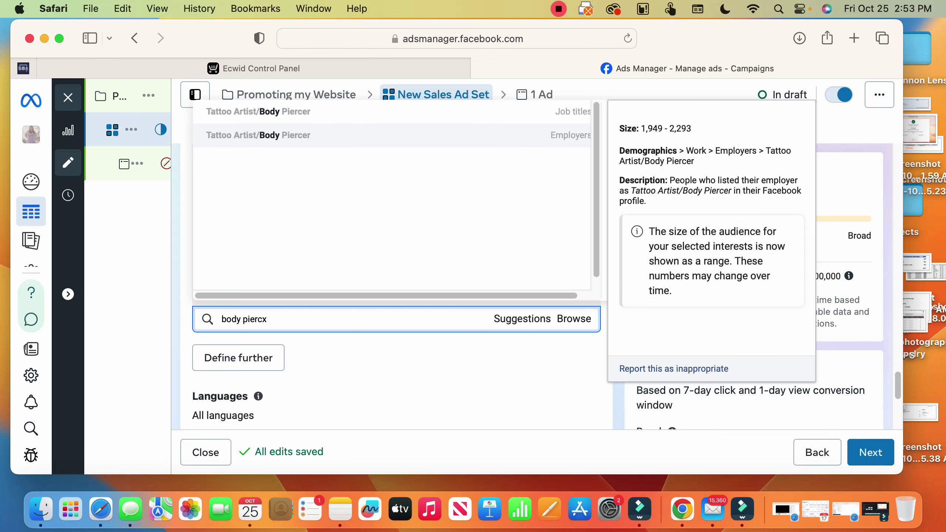
{"action": "key", "text": "Up"}
{"action": "key", "text": "Return"}
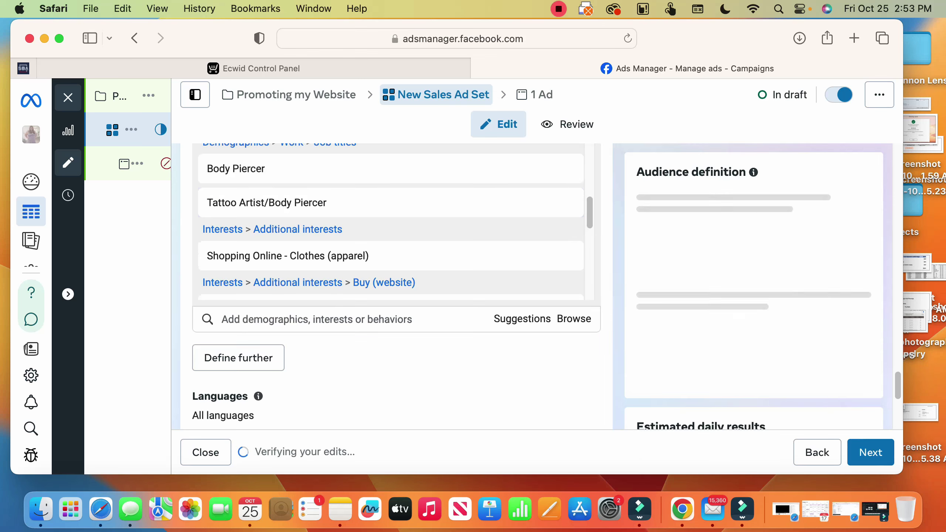
{"action": "scroll", "coordinate": [640, 319], "scroll_direction": "down", "scroll_amount": 5}
{"action": "scroll", "coordinate": [640, 319], "scroll_direction": "up", "scroll_amount": 3}
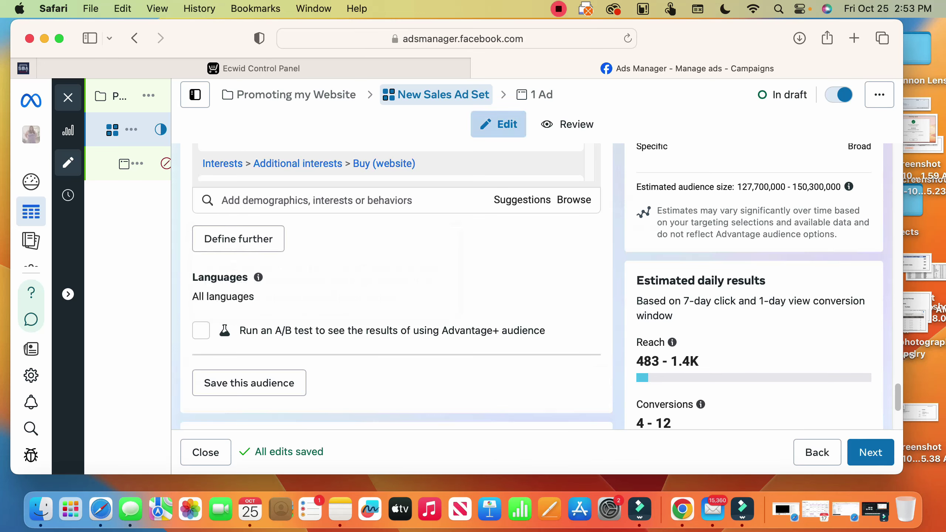
{"action": "left_click", "coordinate": [559, 9]}
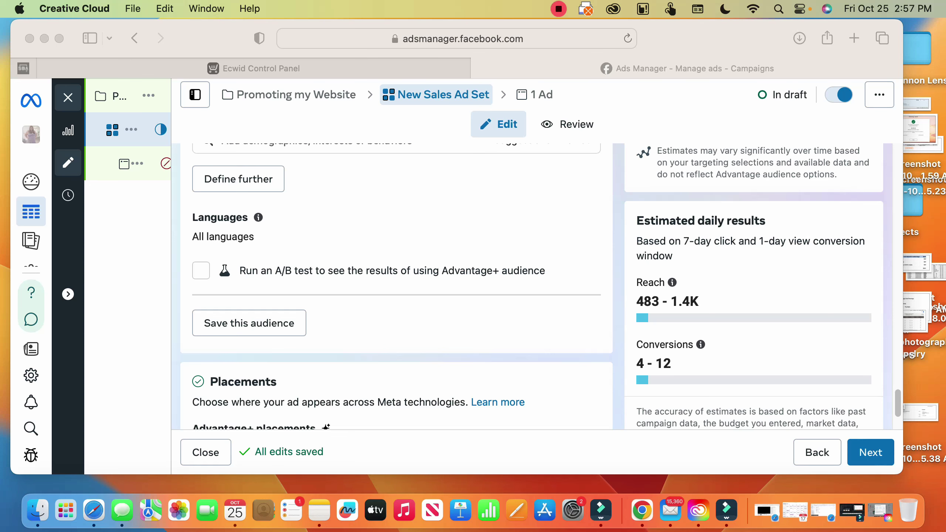
{"action": "scroll", "coordinate": [532, 288], "scroll_direction": "down", "scroll_amount": 1}
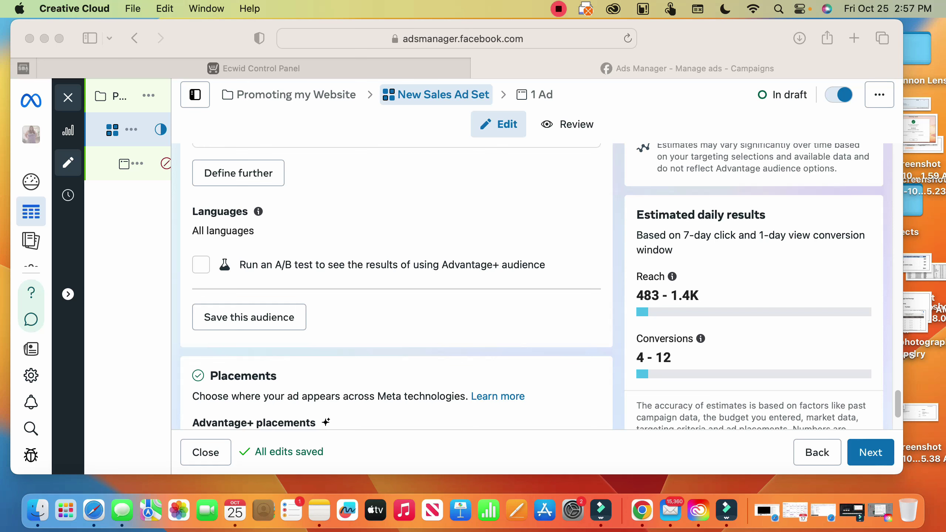
{"action": "scroll", "coordinate": [396, 288], "scroll_direction": "down", "scroll_amount": 1}
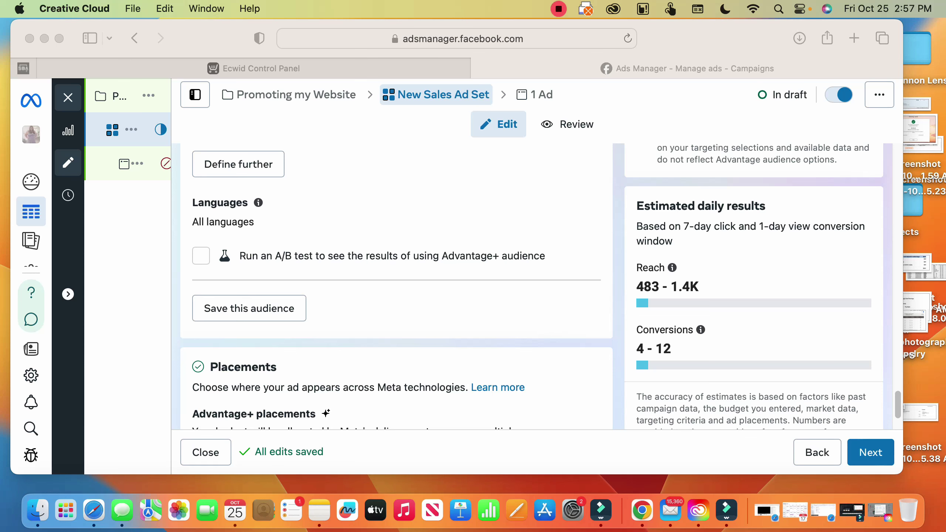
{"action": "scroll", "coordinate": [396, 288], "scroll_direction": "up", "scroll_amount": 2}
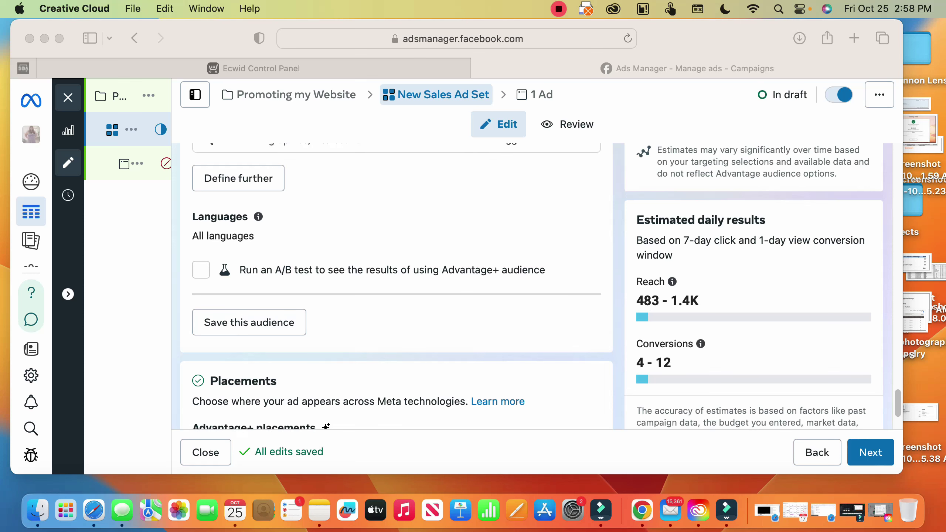
{"action": "scroll", "coordinate": [533, 287], "scroll_direction": "down", "scroll_amount": 1}
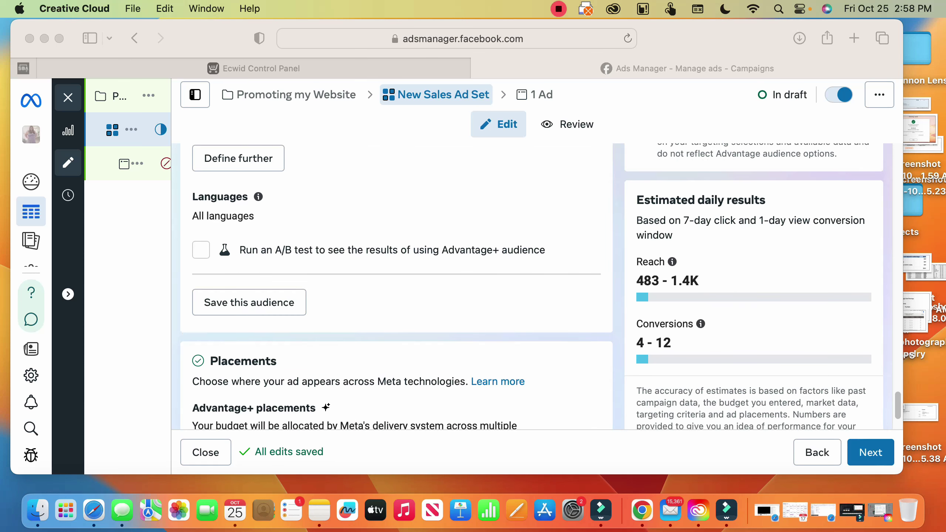